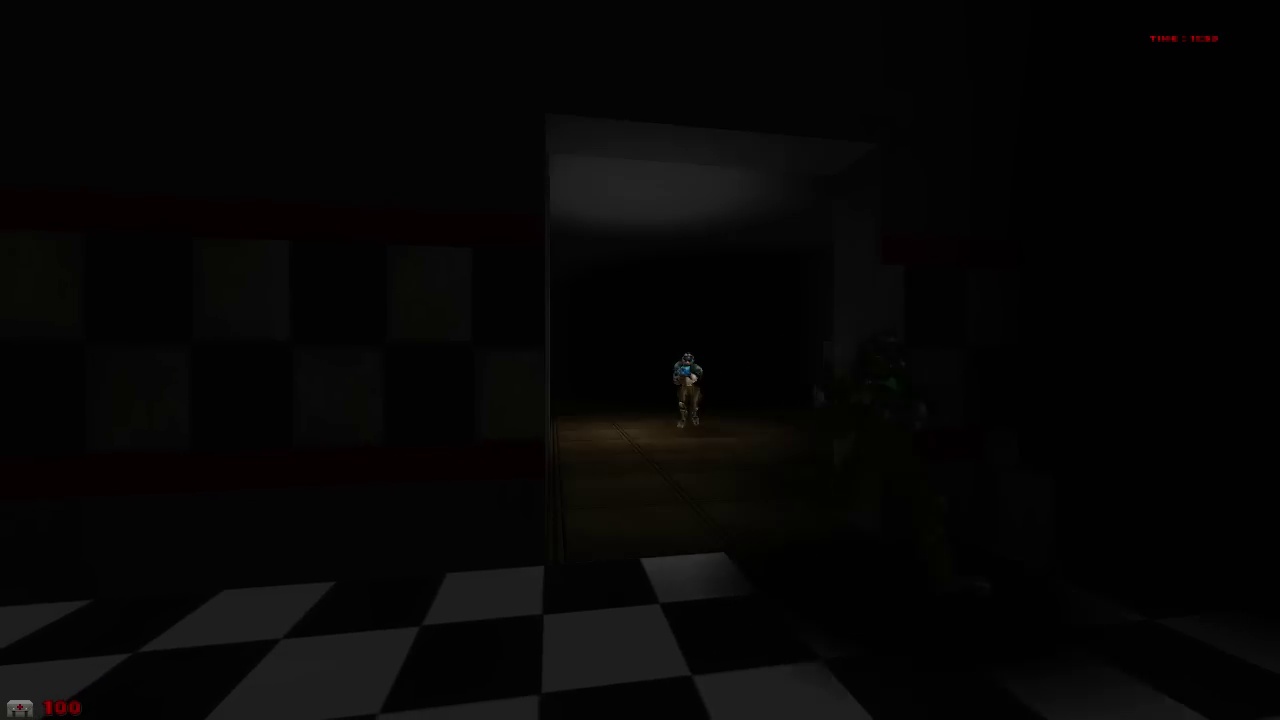
key(w)
key(w)
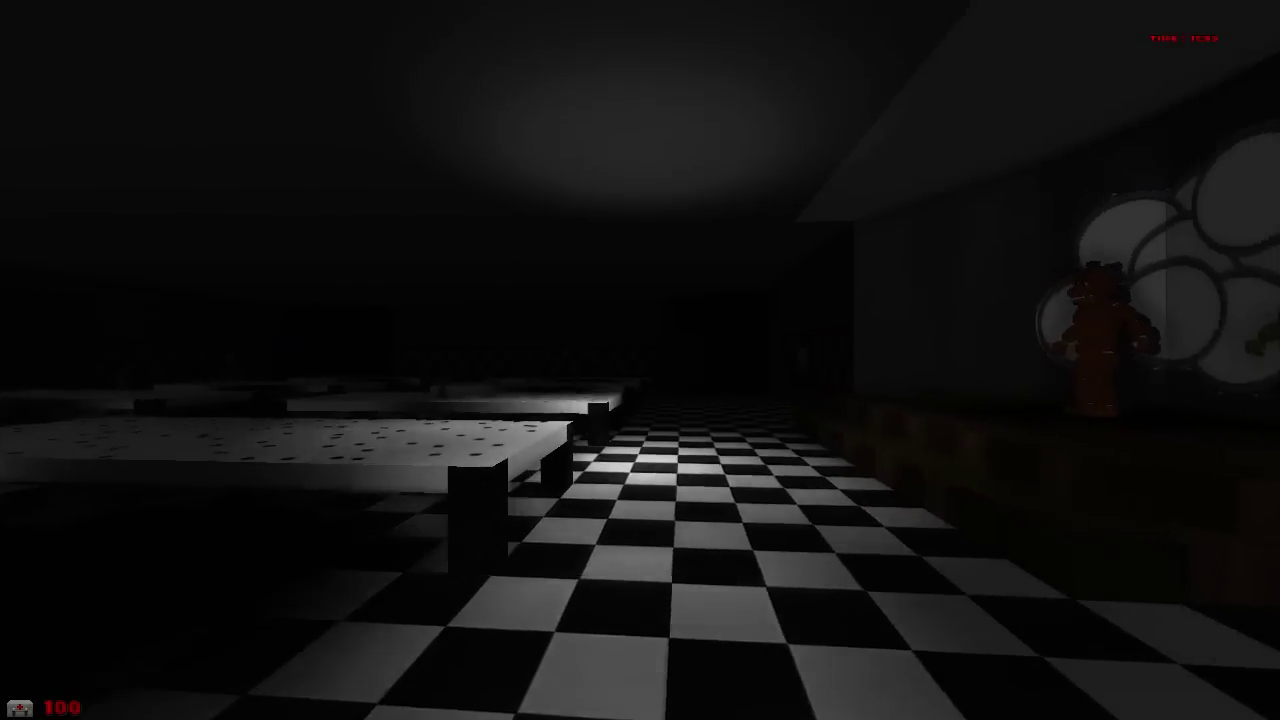
key(w)
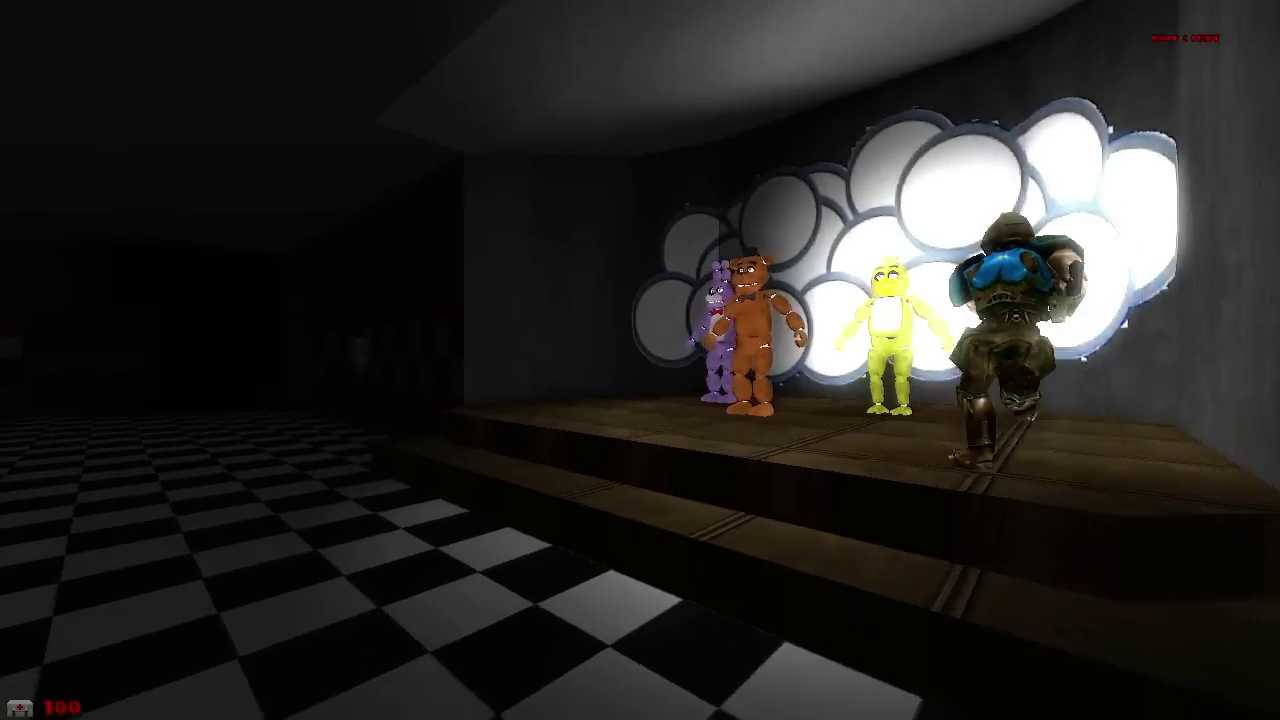
key(w)
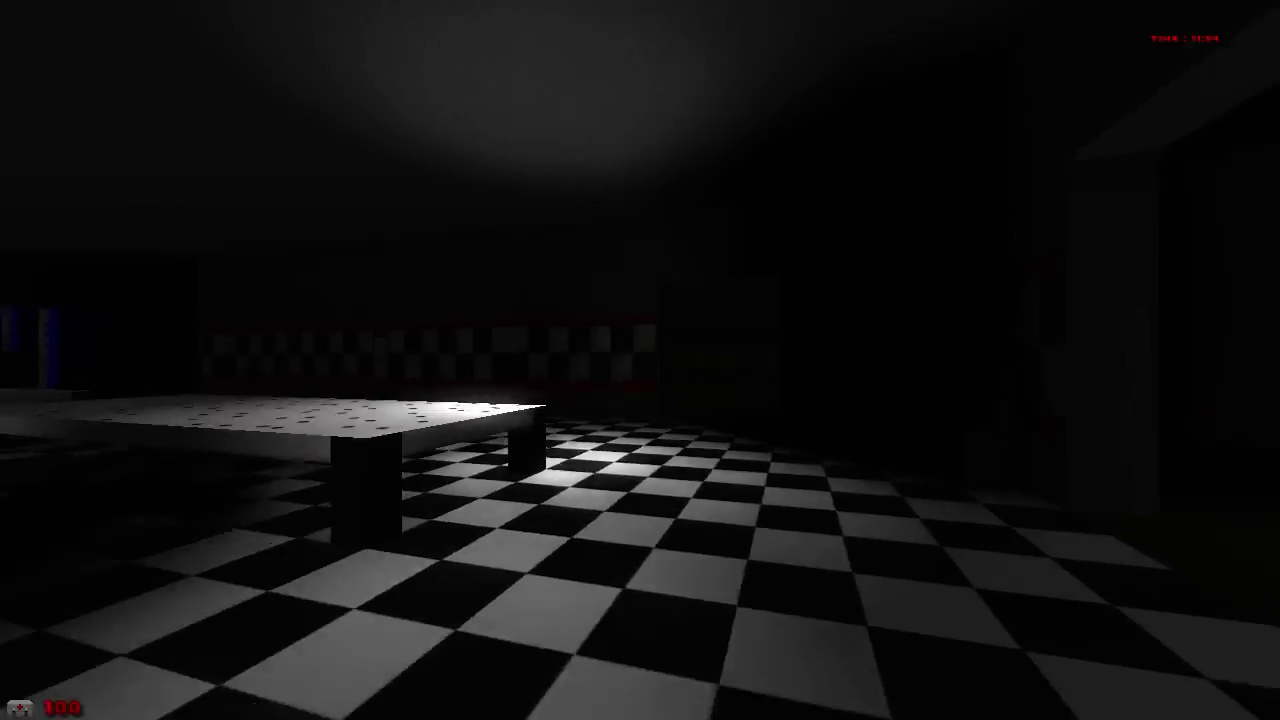
key(w)
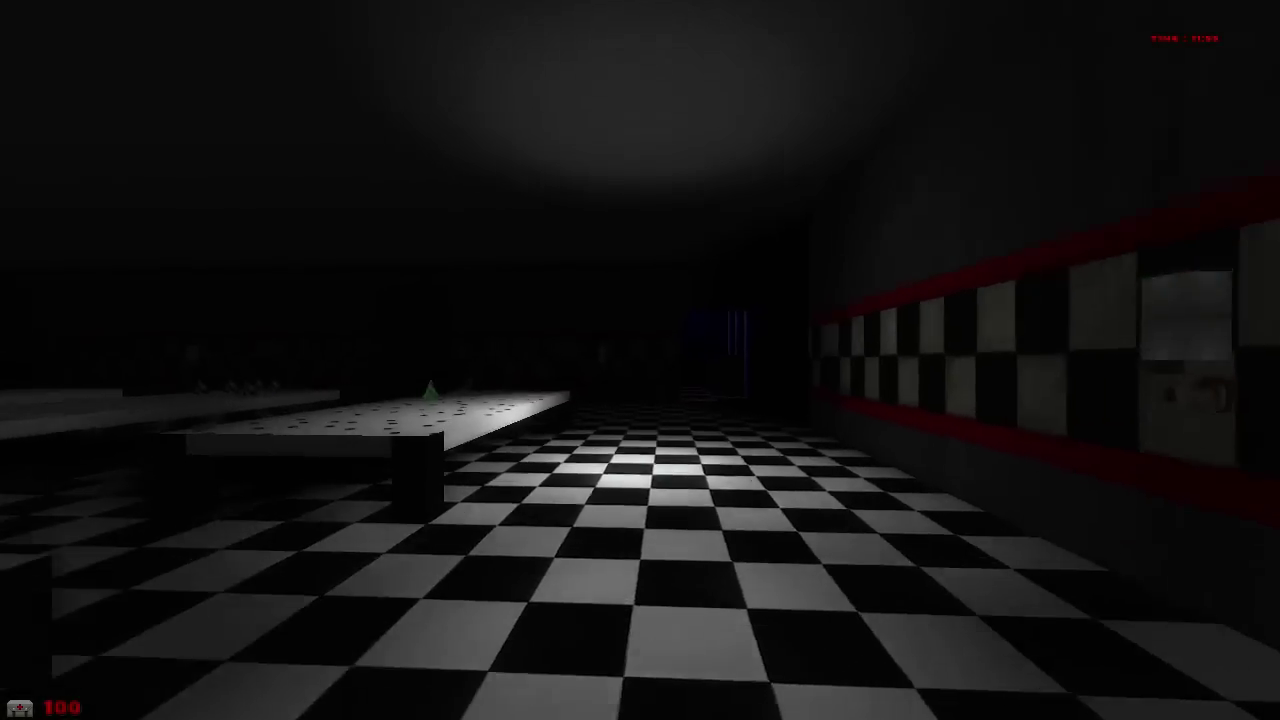
key(w)
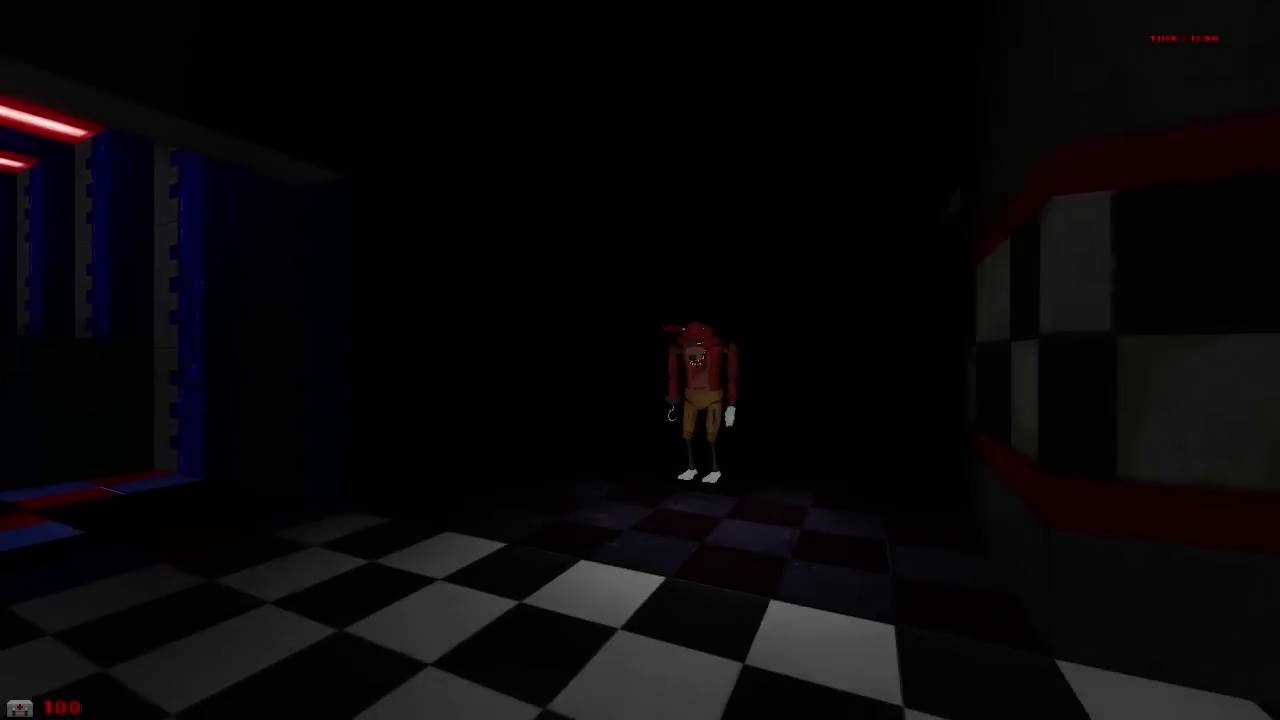
key(w)
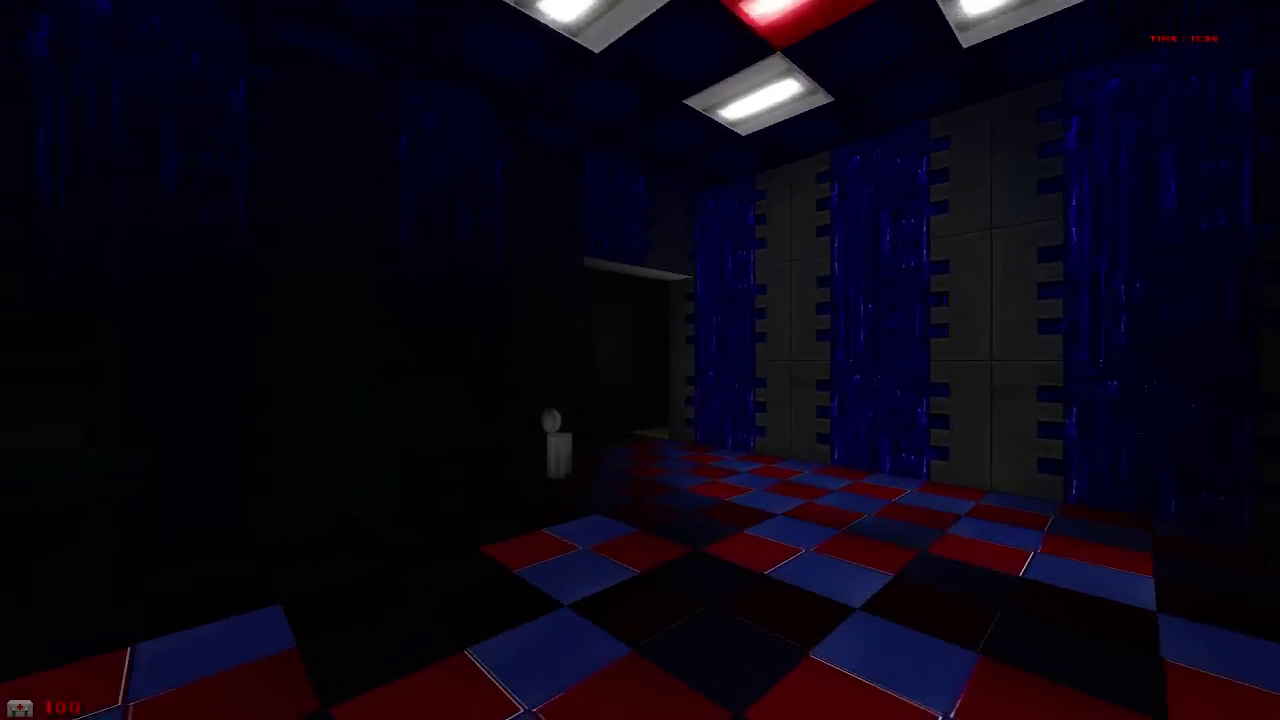
key(w)
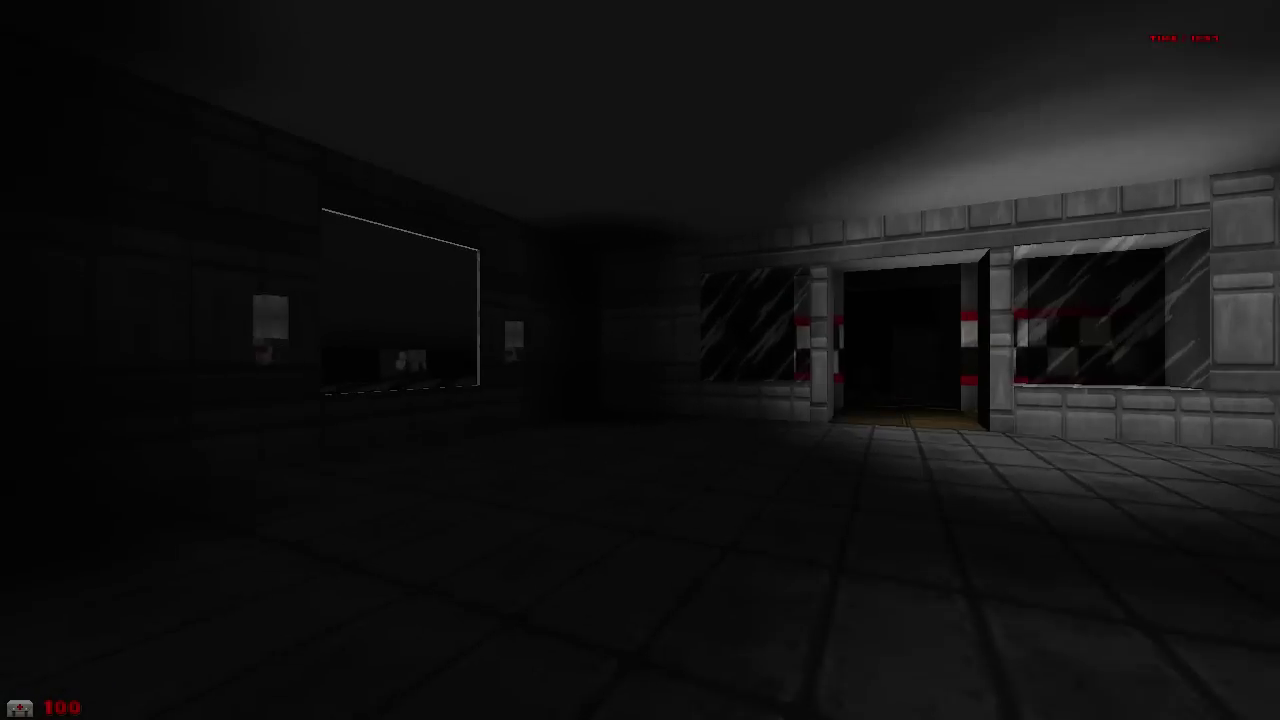
key(w)
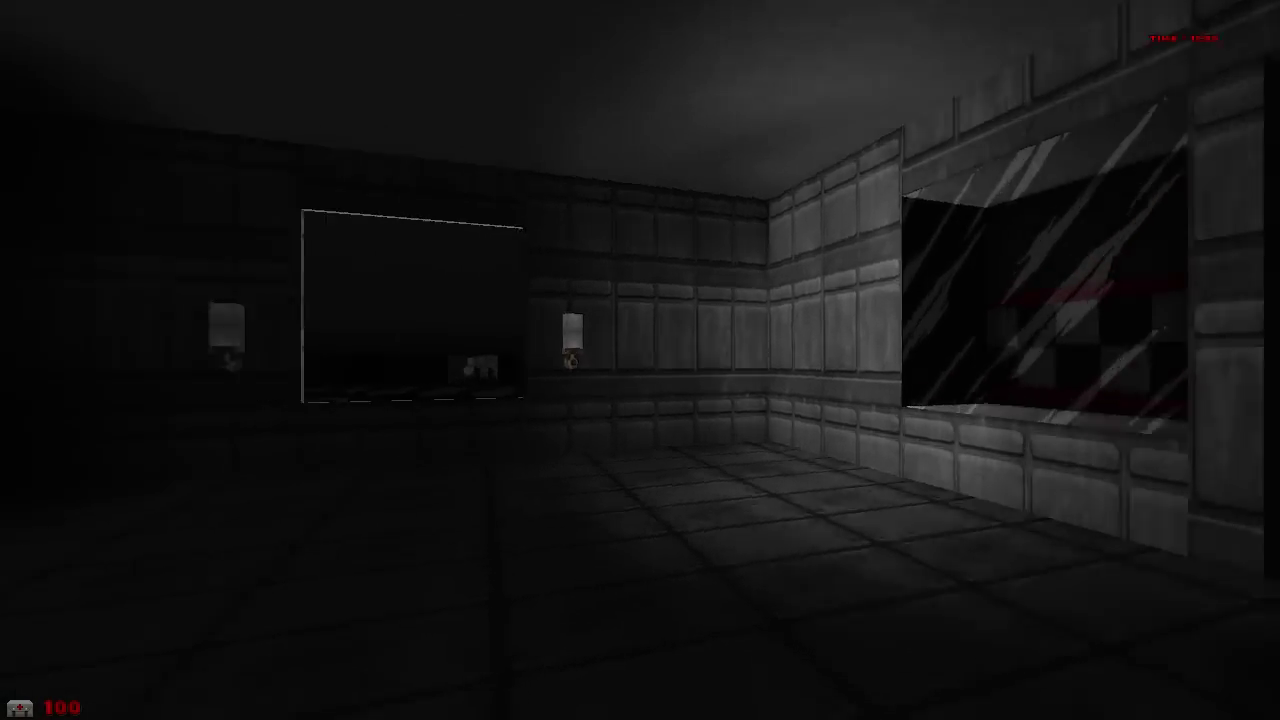
key(s)
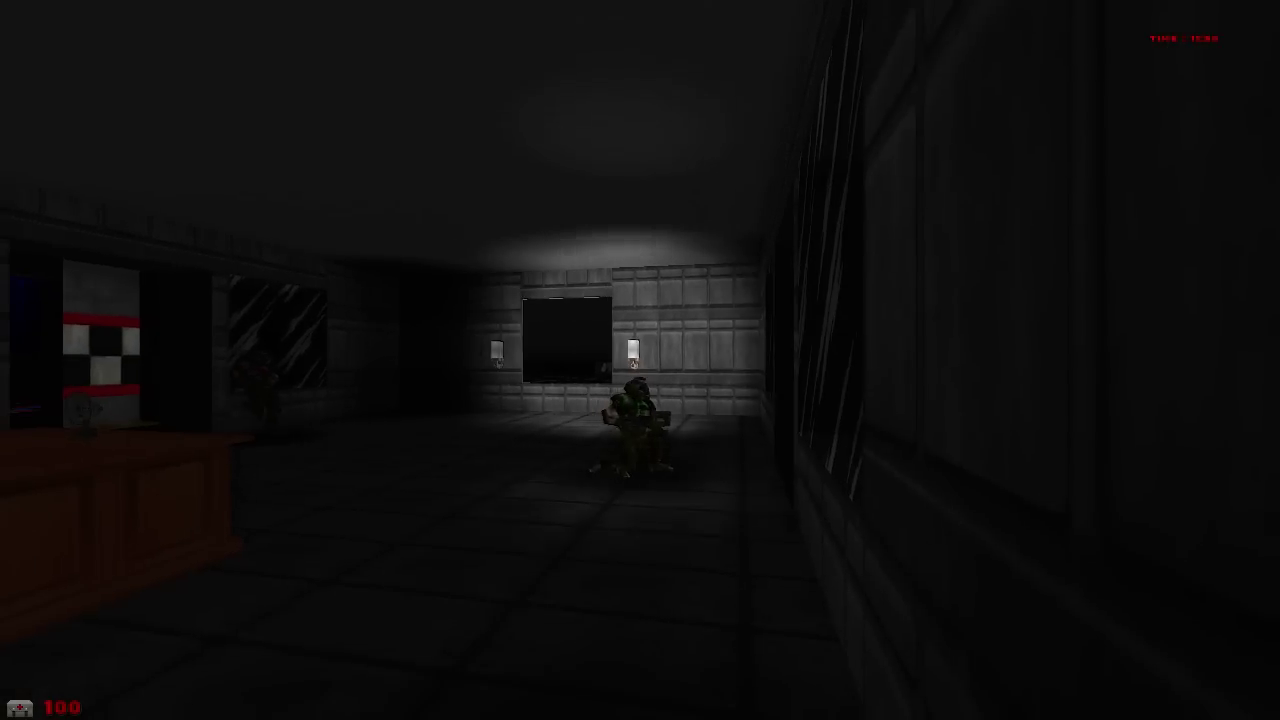
key(s)
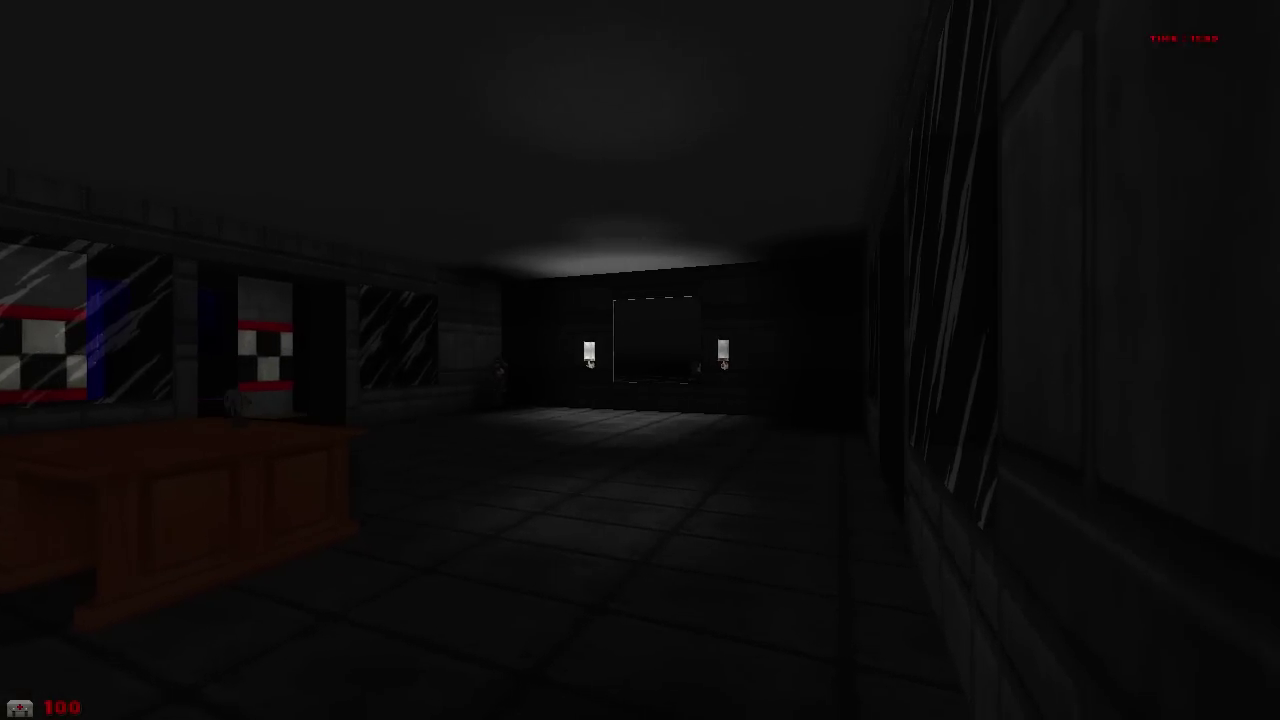
key(s)
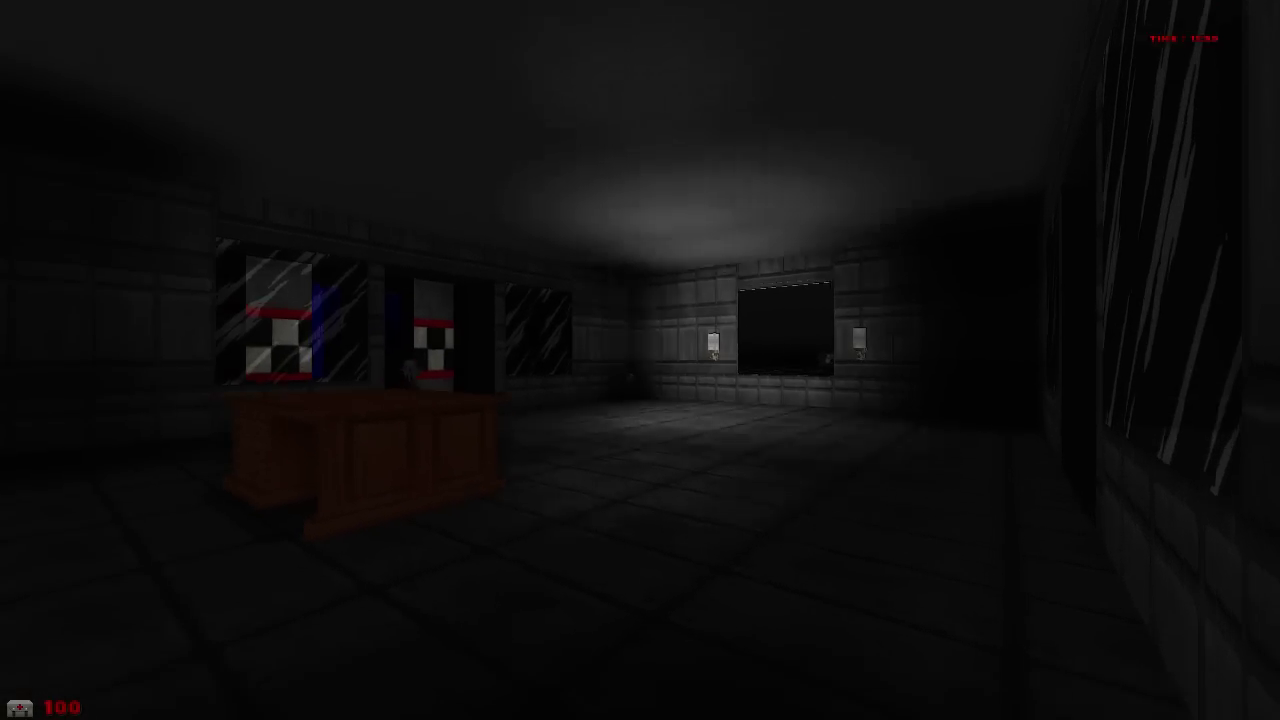
key(s)
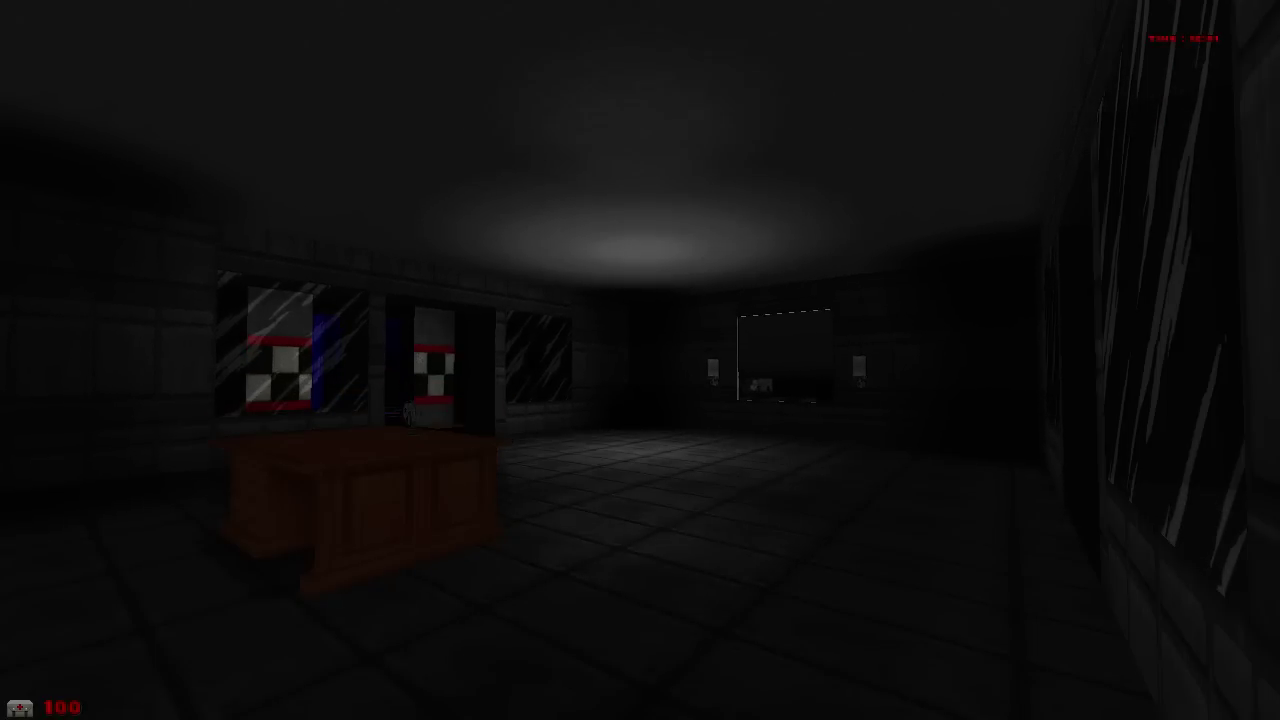
key(s)
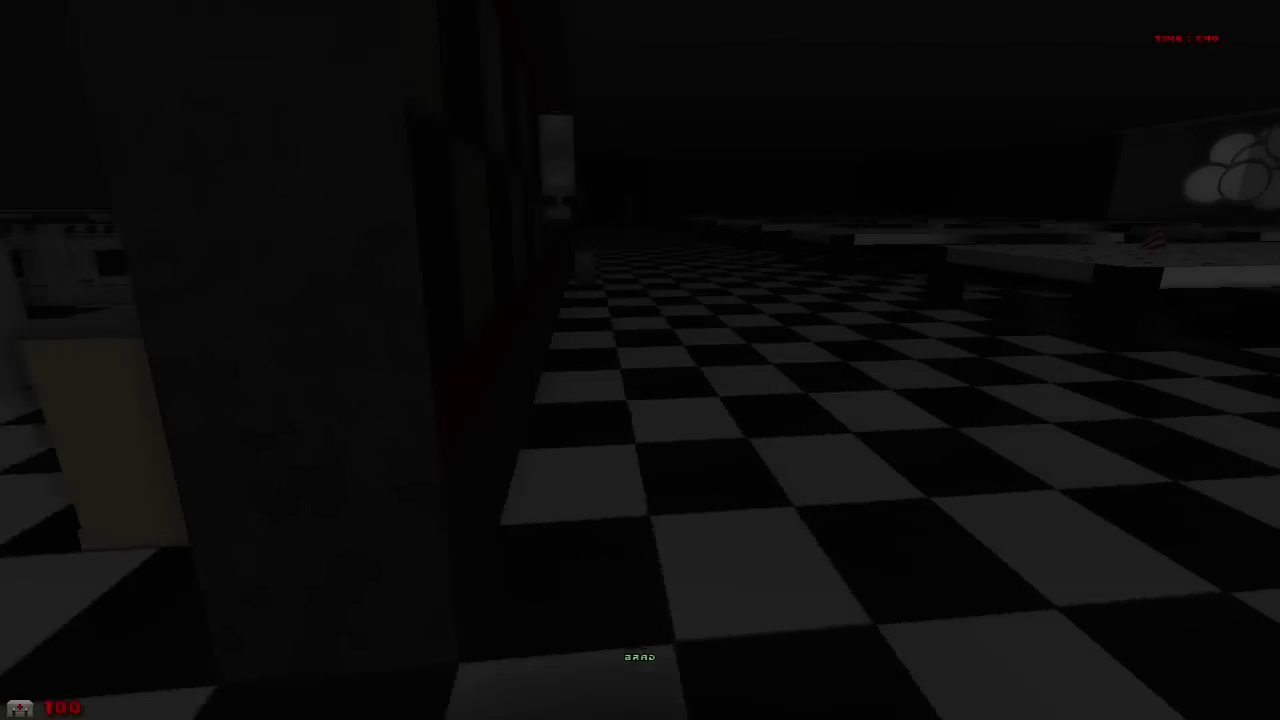
key(w)
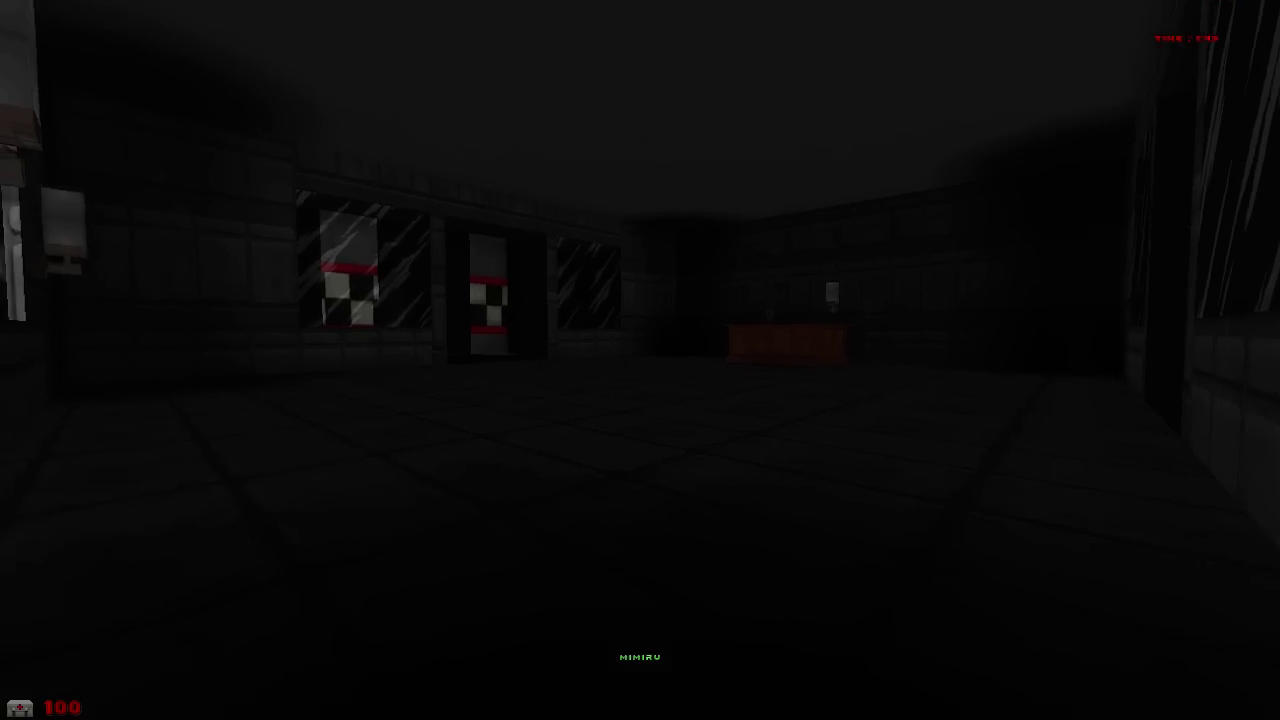
key(w)
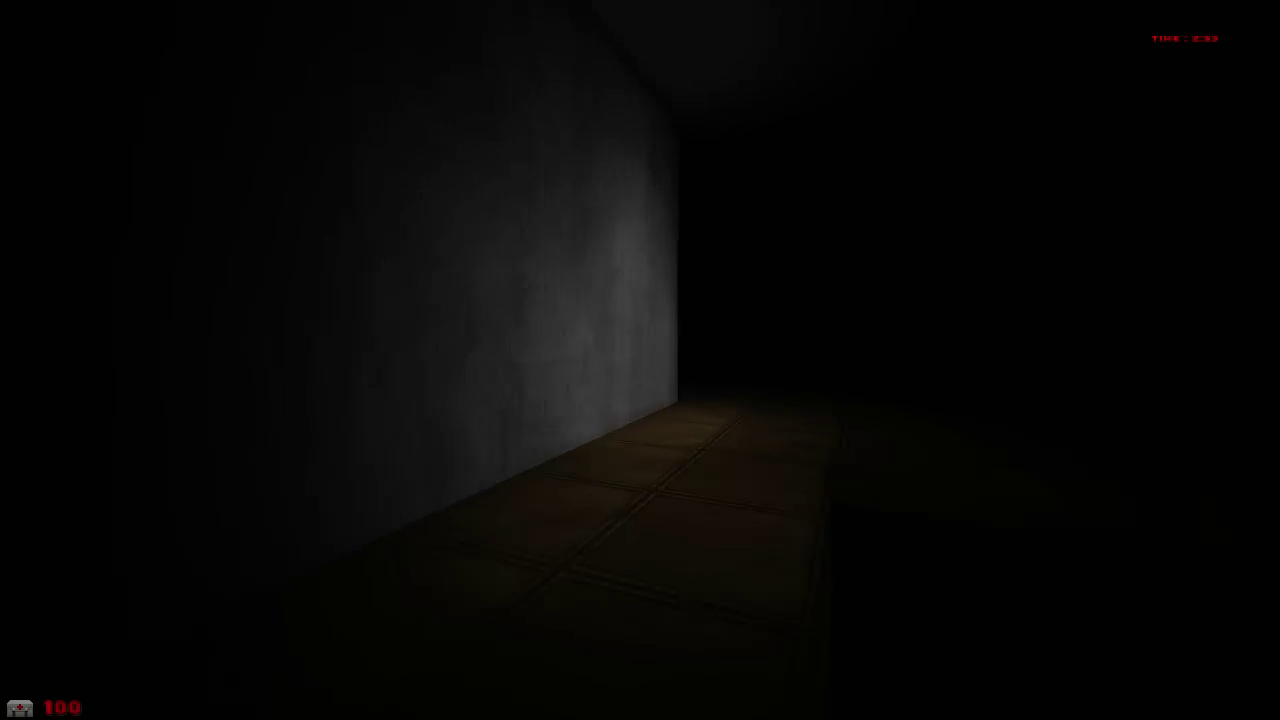
key(w)
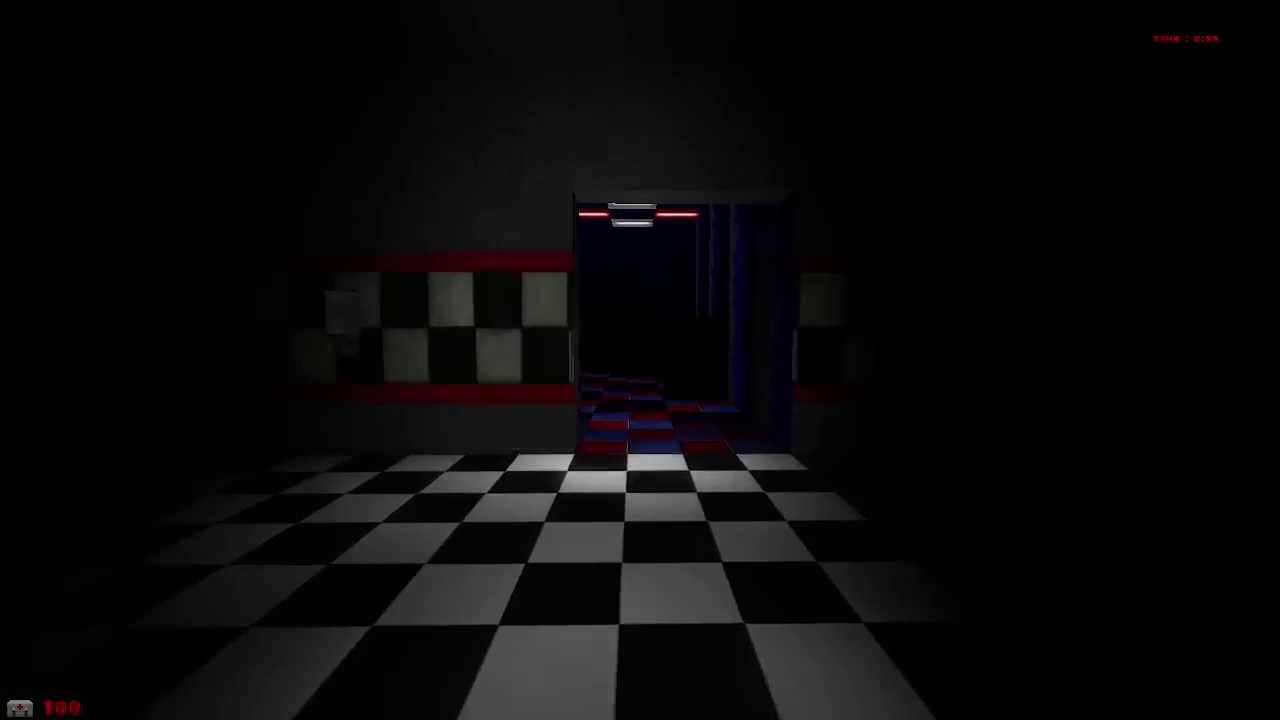
key(w)
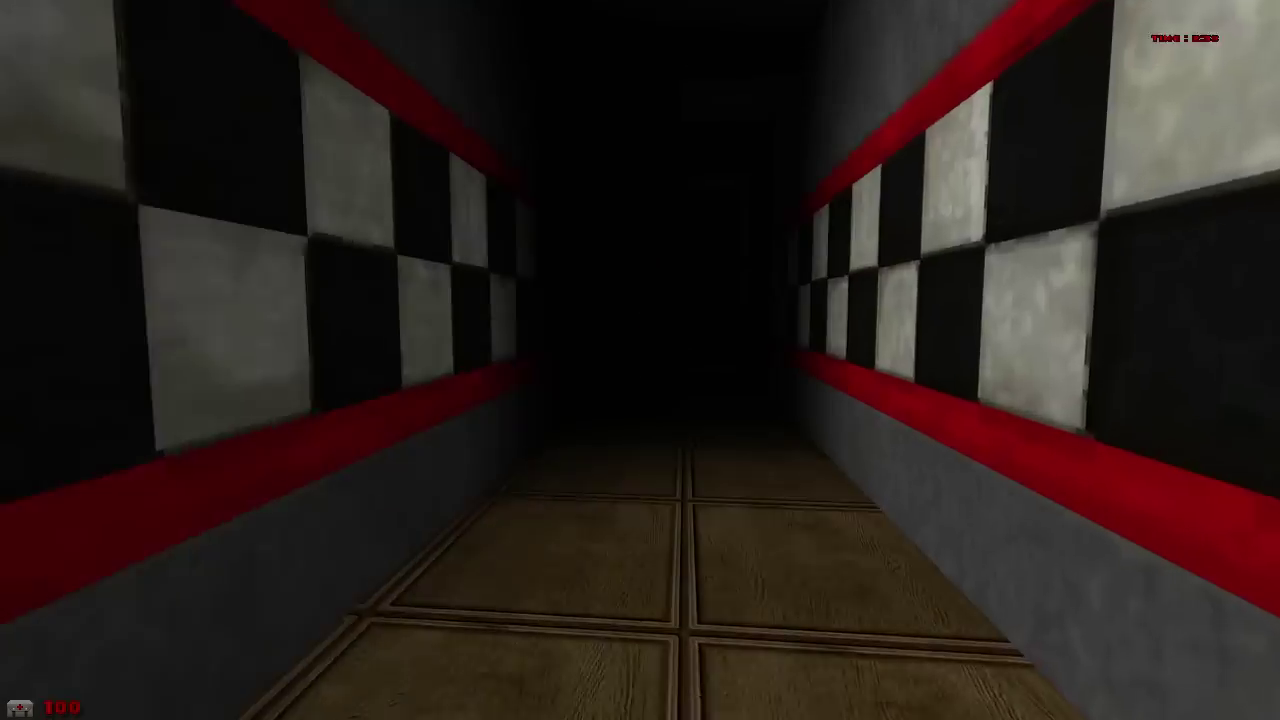
key(w)
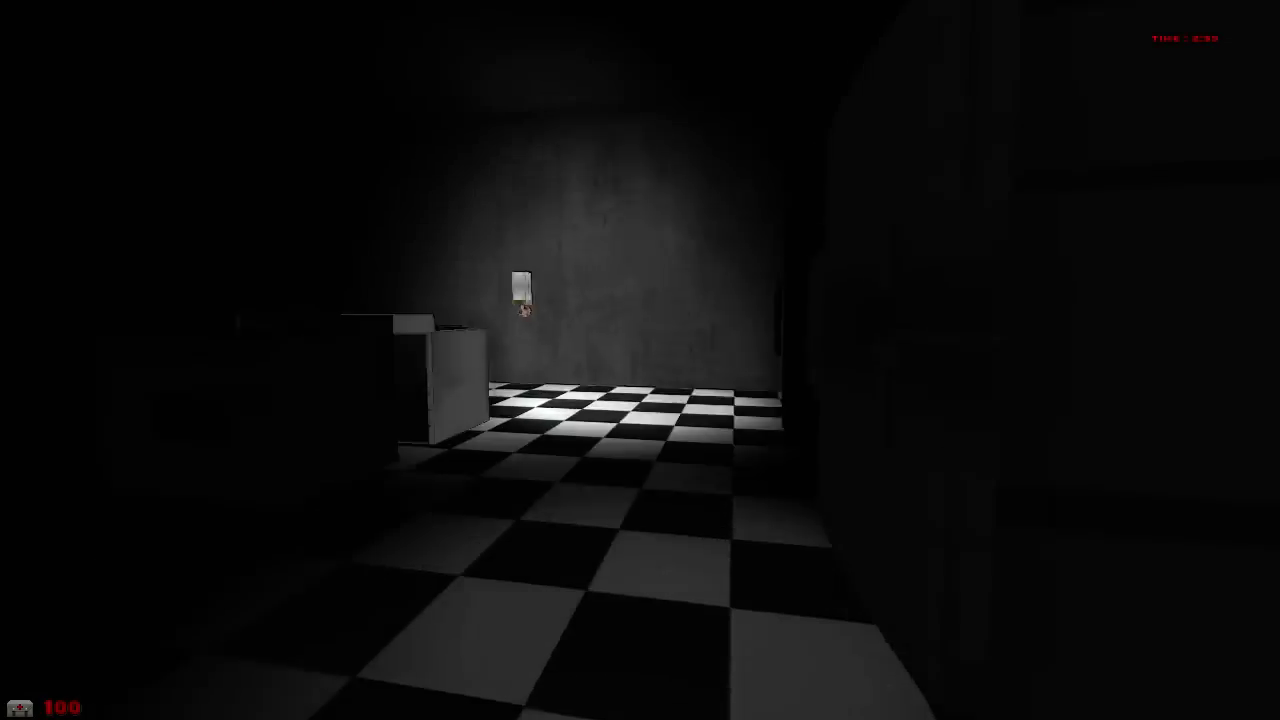
key(w)
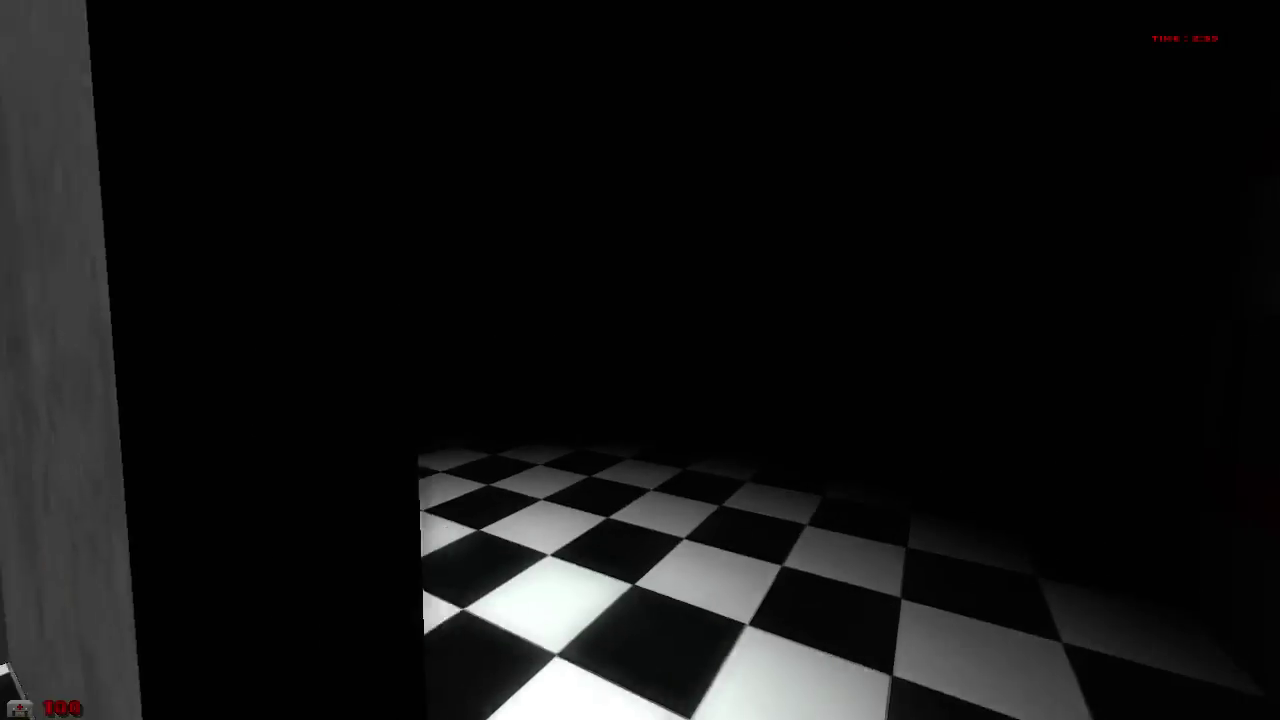
key(w)
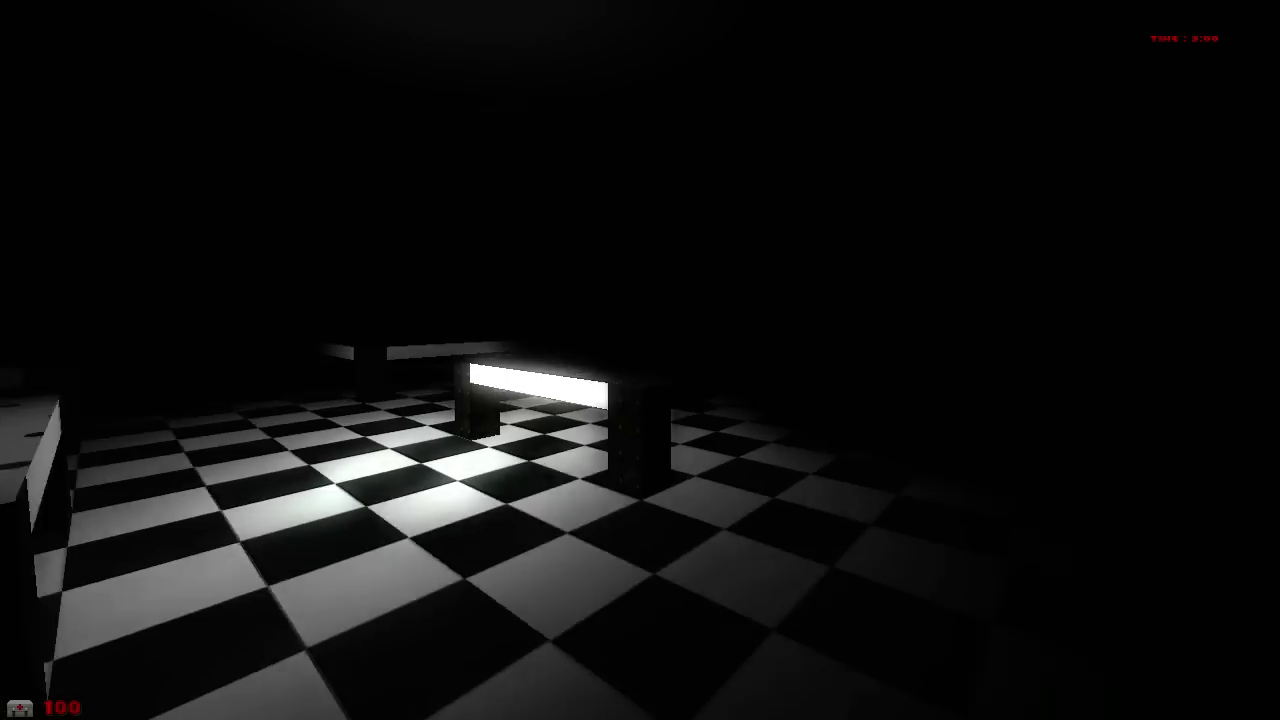
key(w)
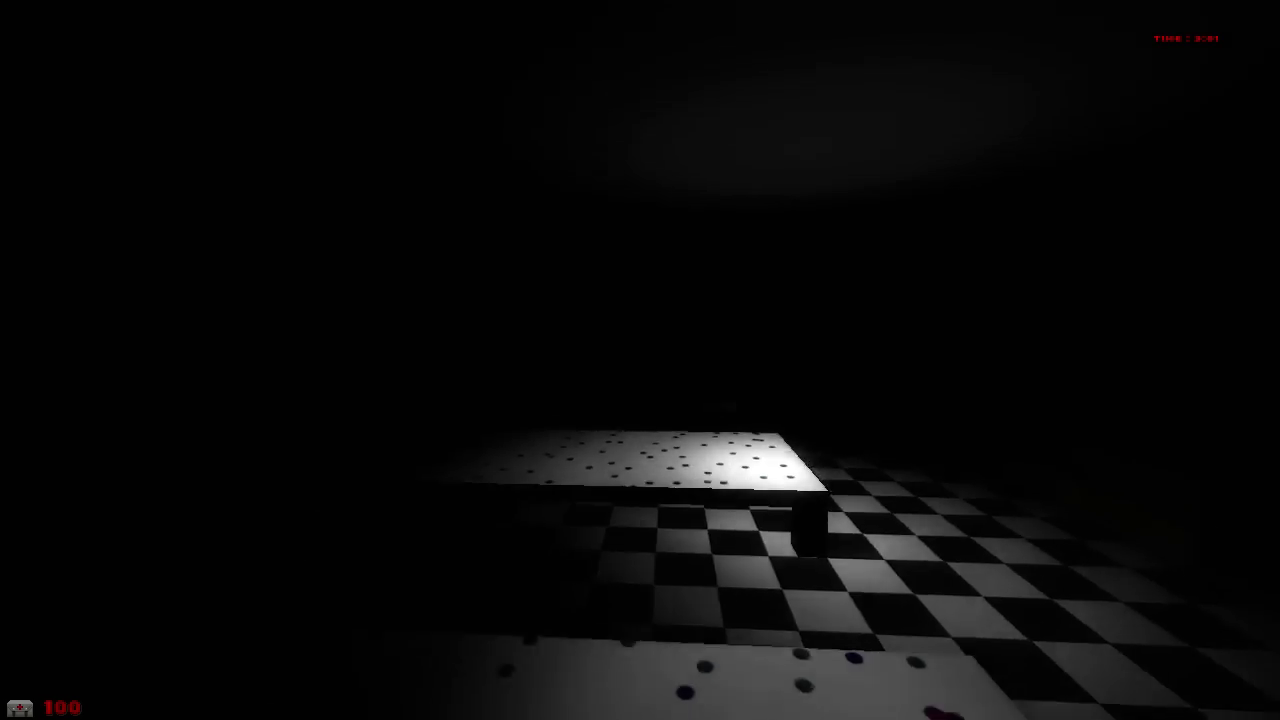
key(w)
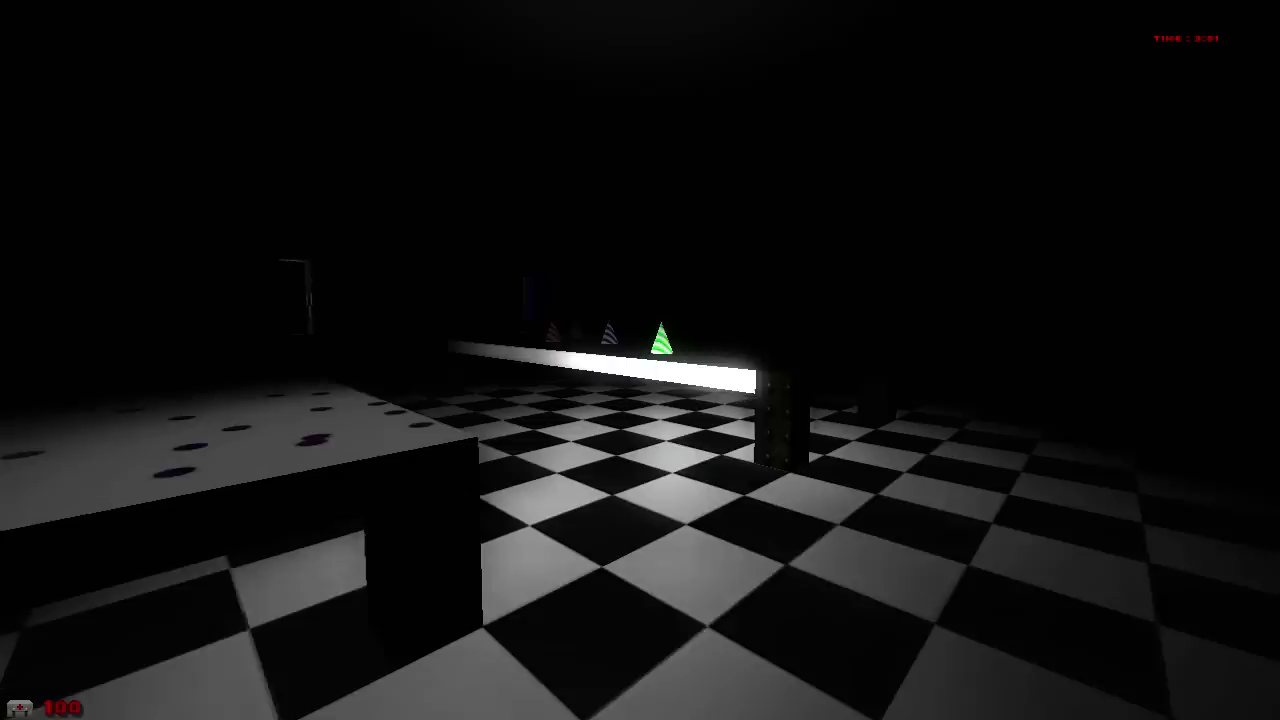
key(w)
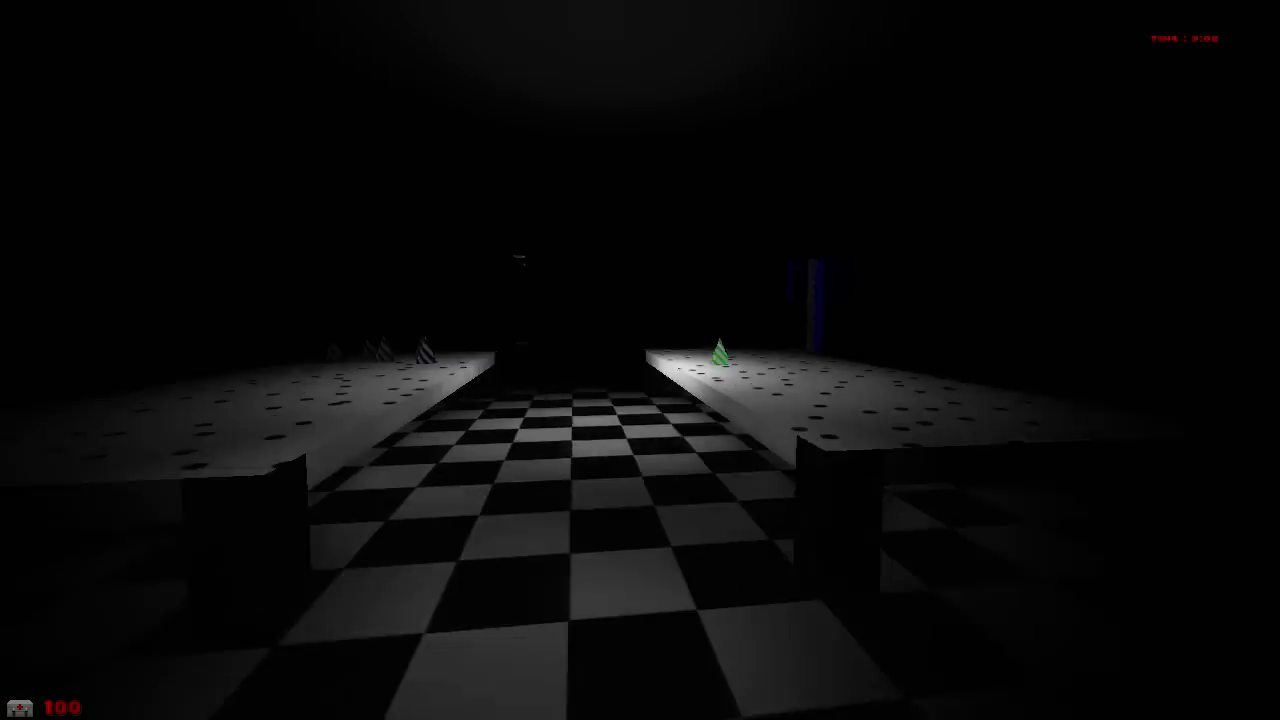
key(w)
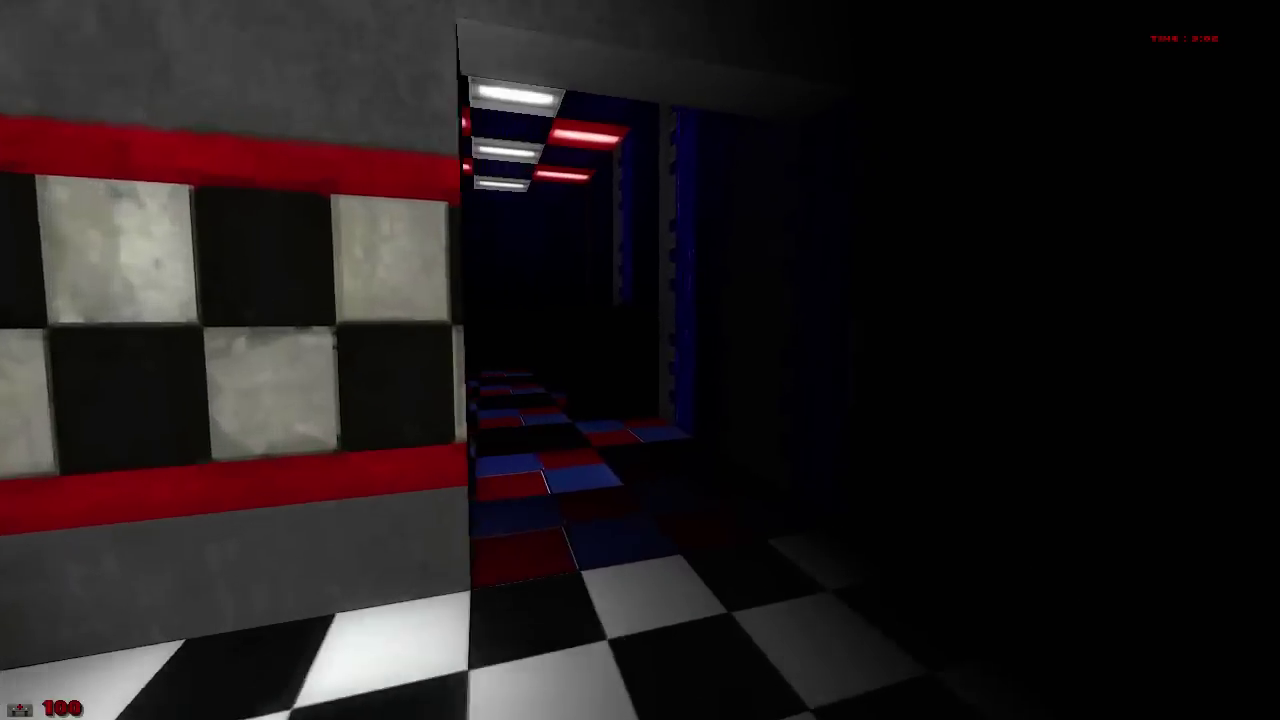
key(w)
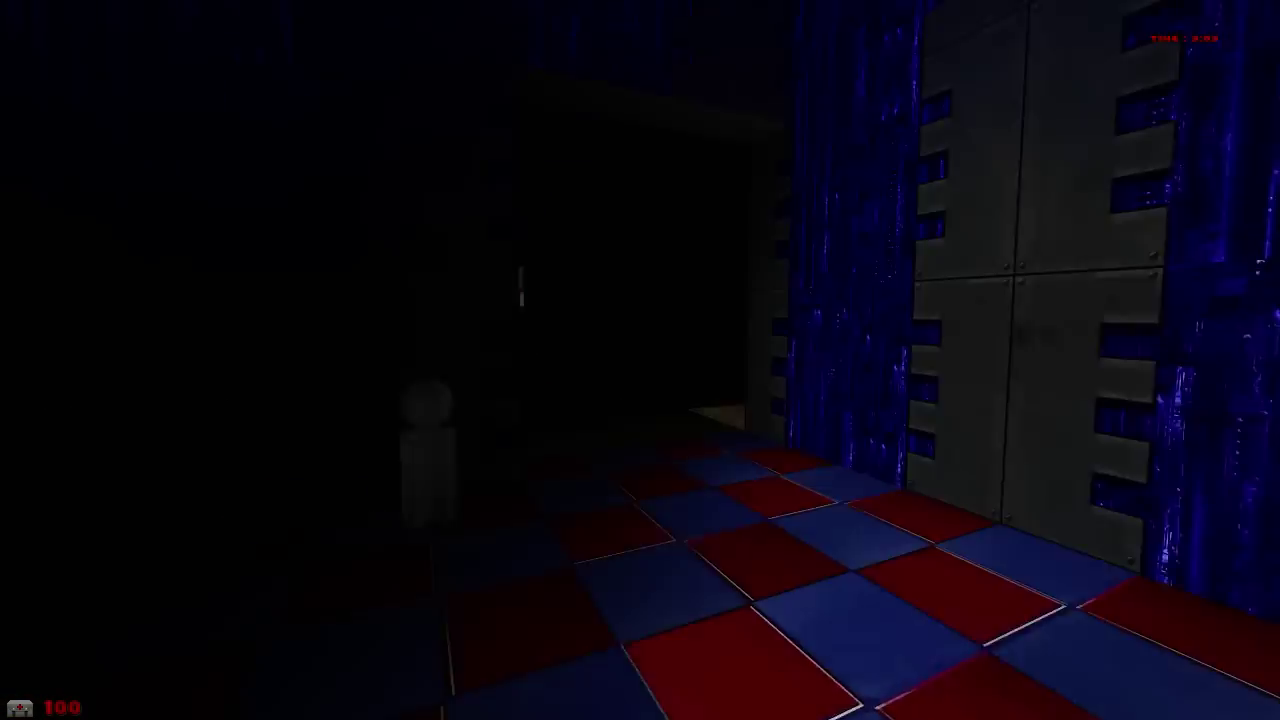